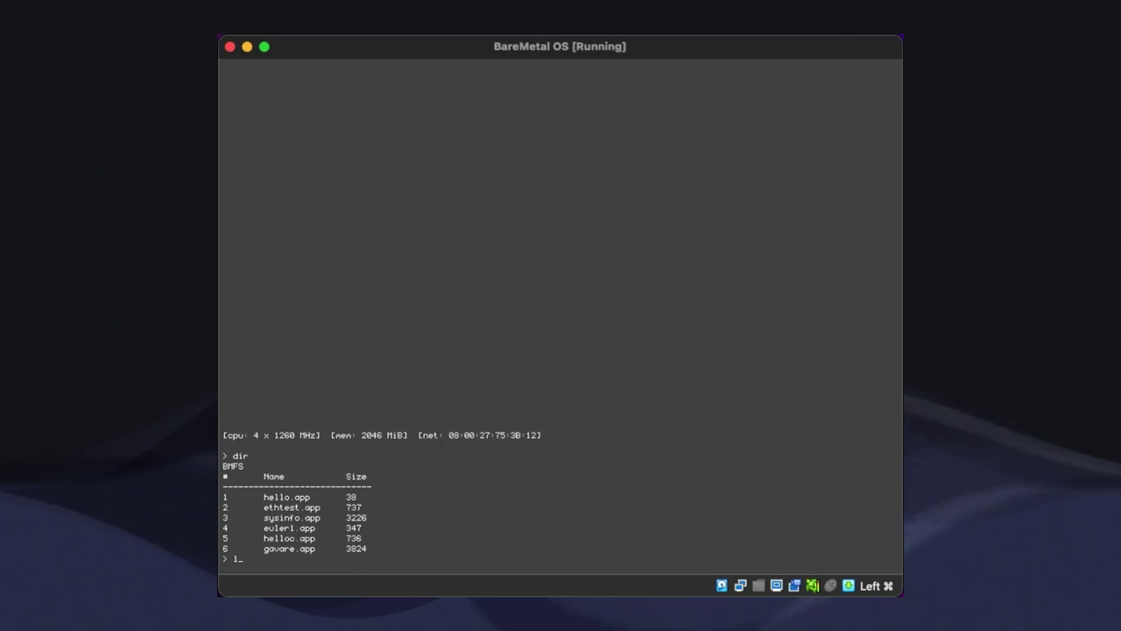
Load file 6, gavare.app, from the disk with the load command and run it with exec
key(Return)
text(6)
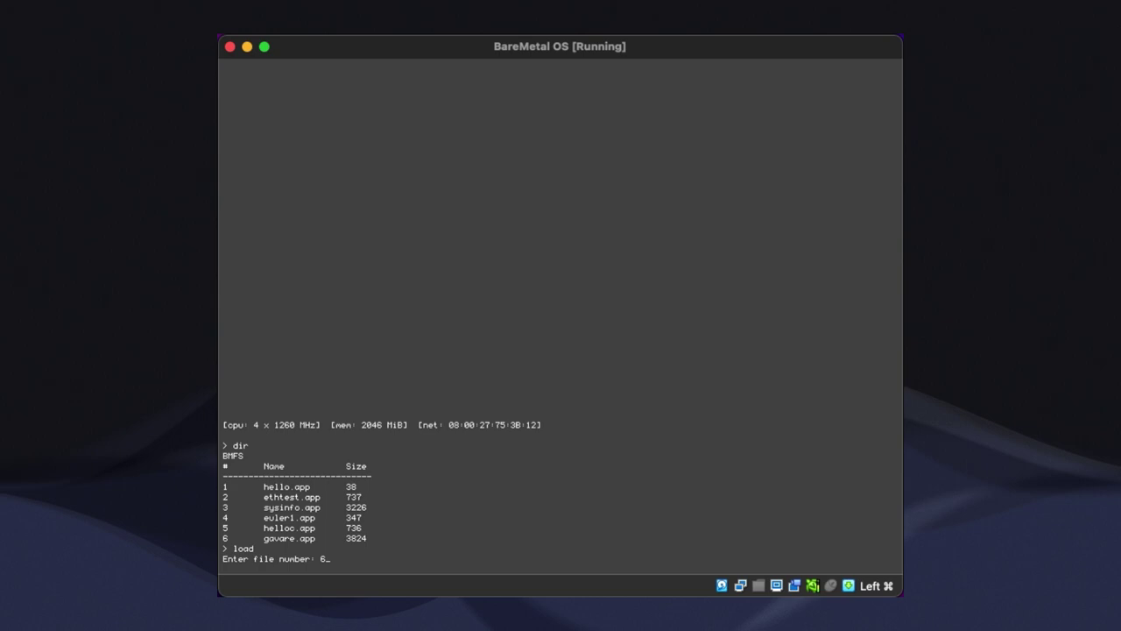
key(Return)
text(exec)
key(Return)
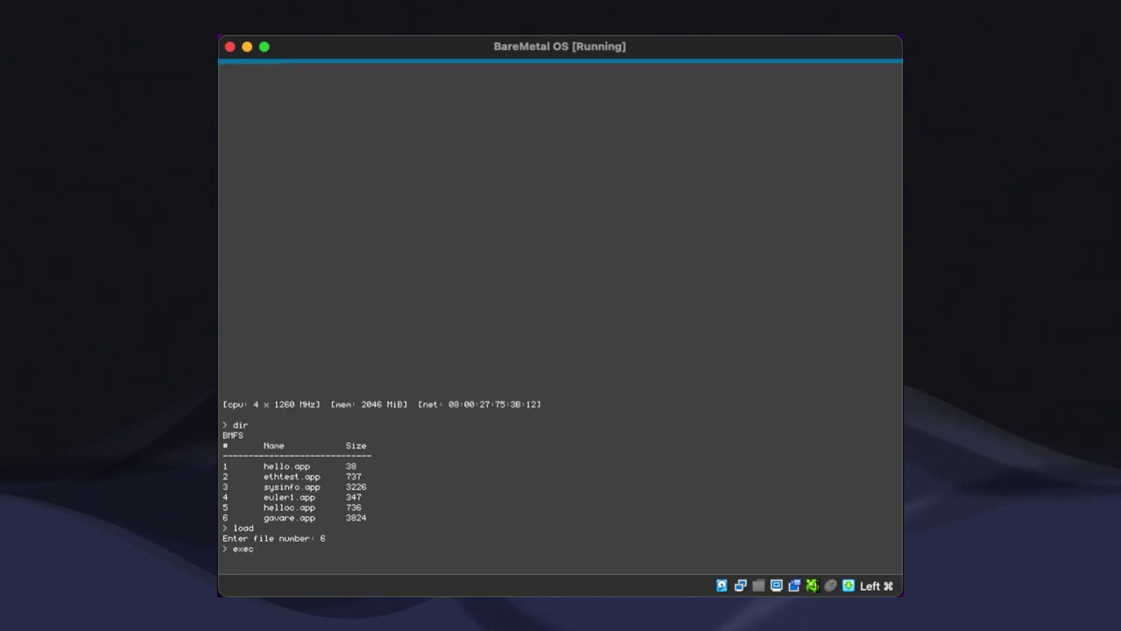